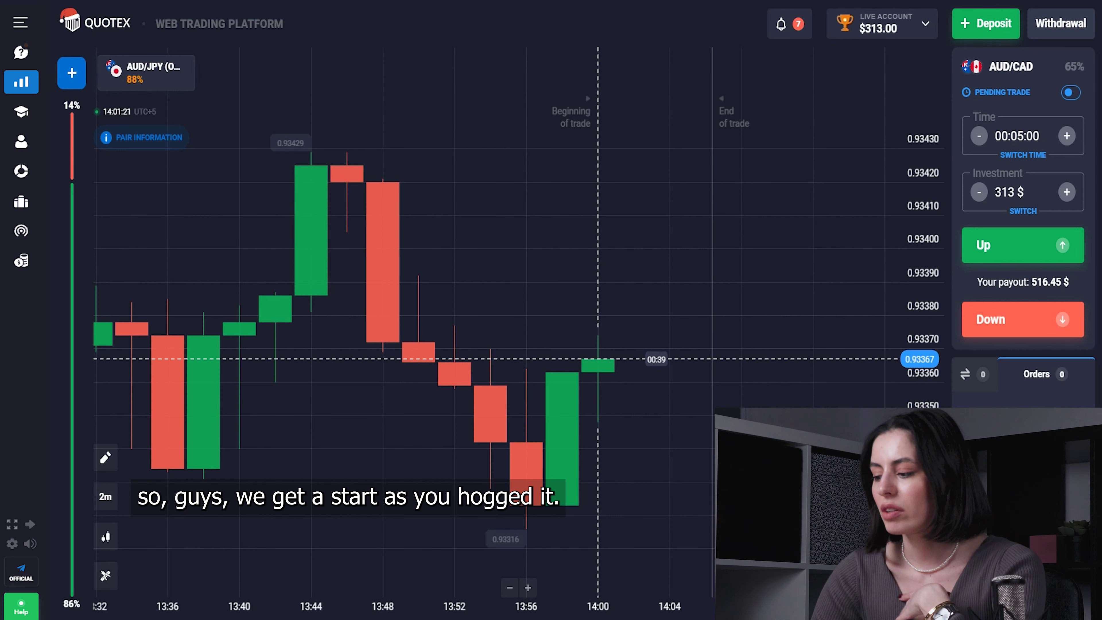
# Set the trade duration to 1 minute and the chart's candle timeframe to 10 seconds
pyautogui.click(1012, 138)
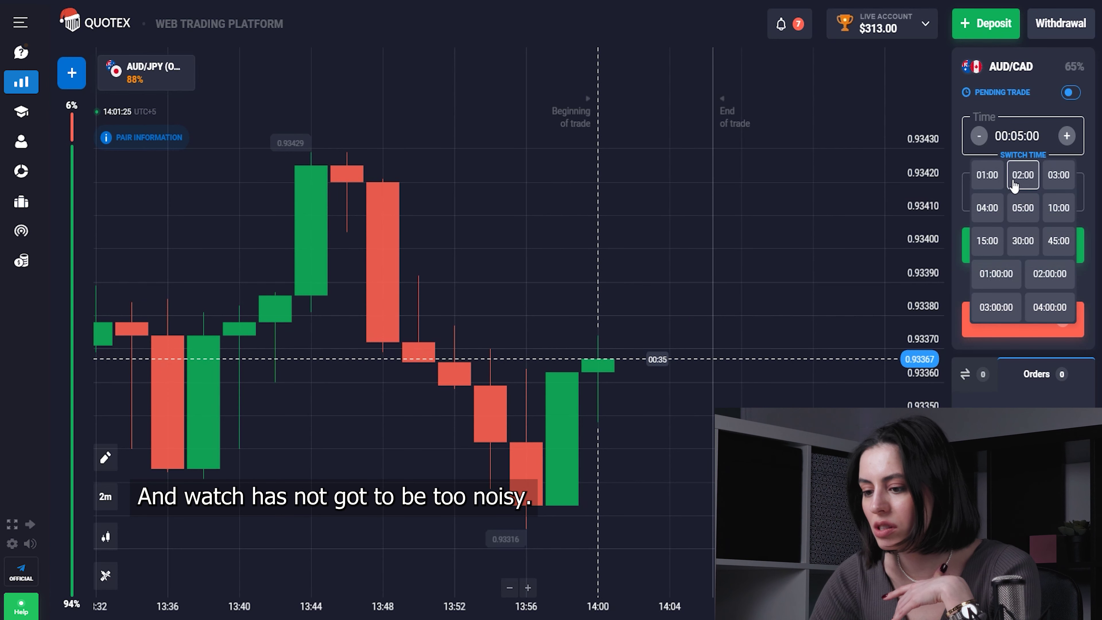
pyautogui.click(991, 182)
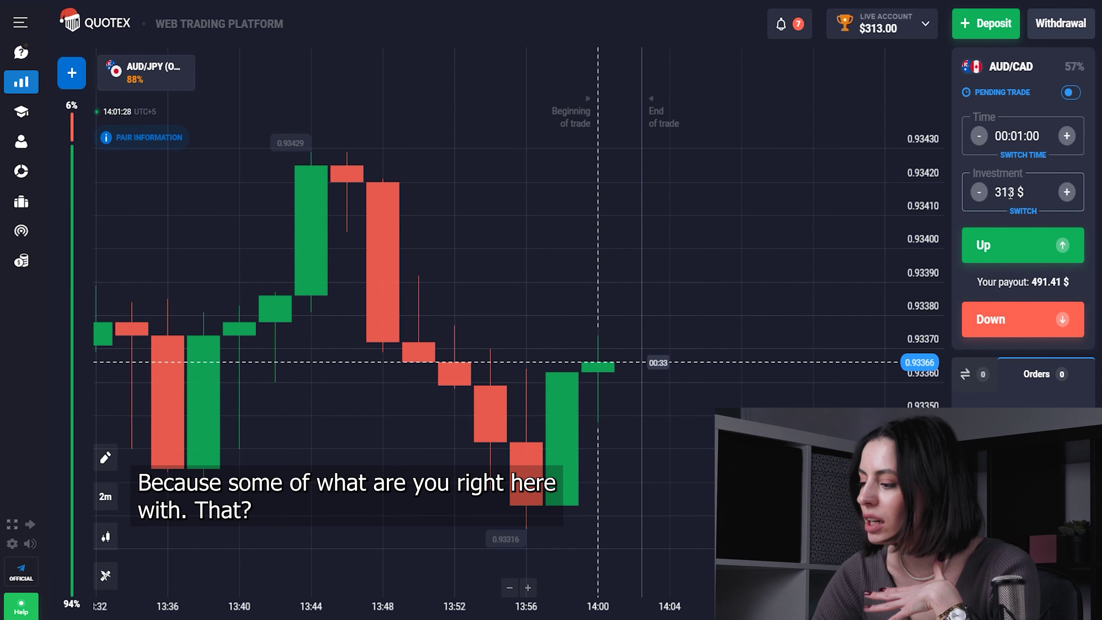
pyautogui.click(480, 271)
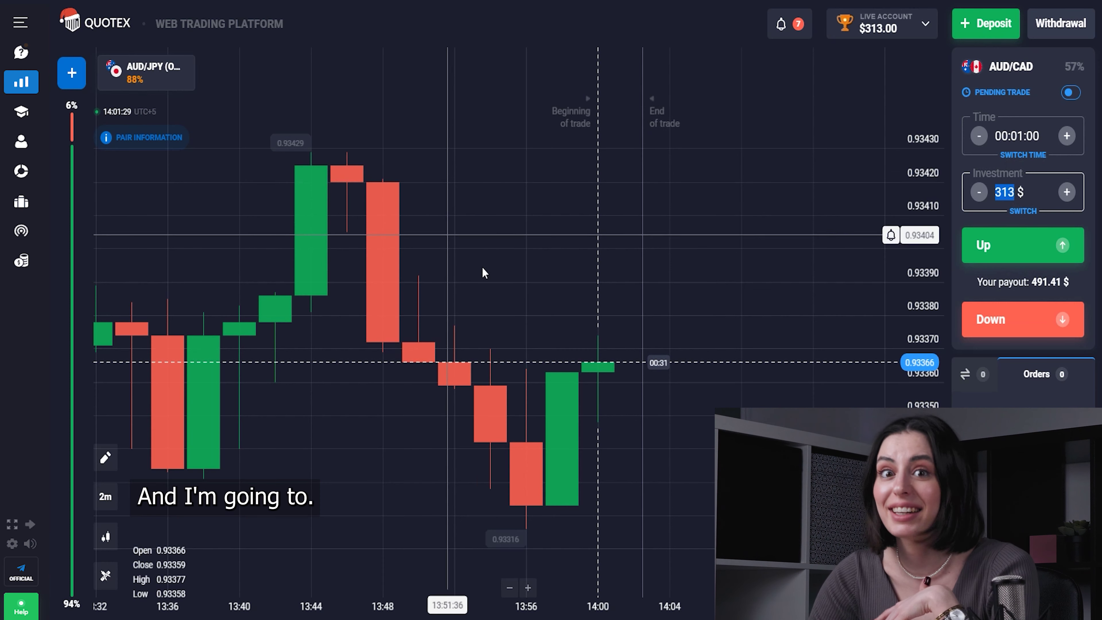
pyautogui.click(109, 517)
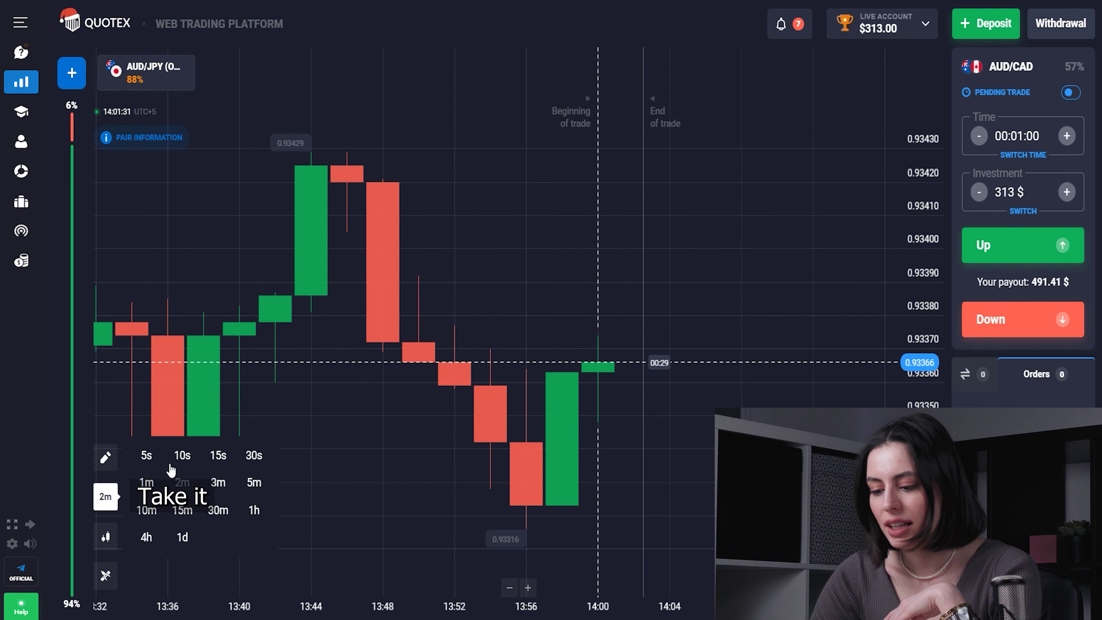
pyautogui.click(180, 456)
# Add a Moving Average indicator of type EMA with period 7 and a slightly thicker line
pyautogui.click(108, 580)
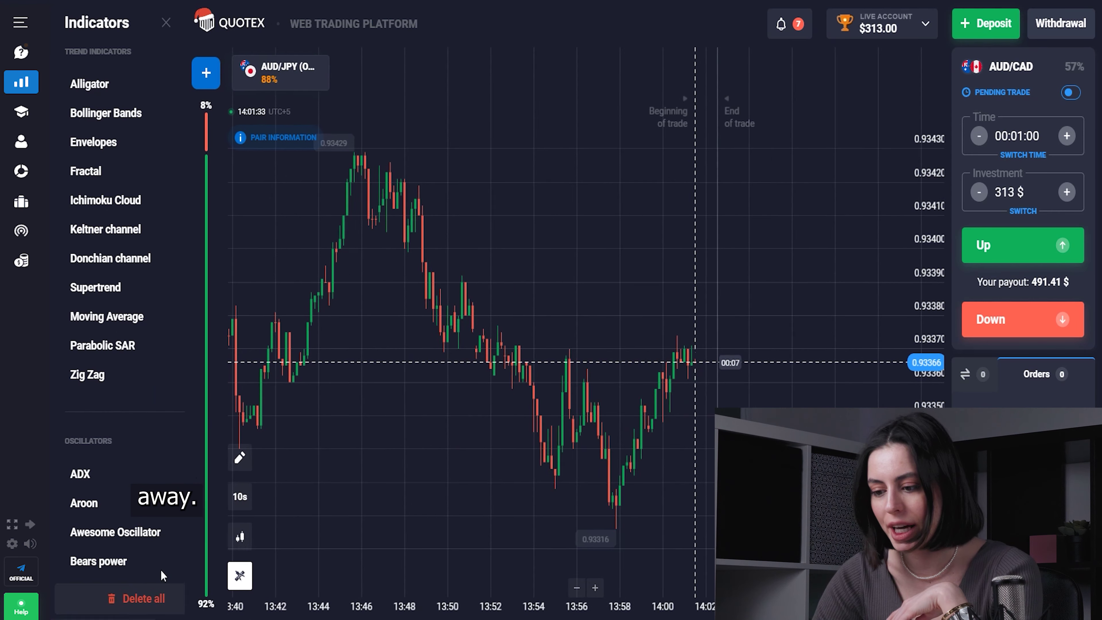
pyautogui.click(143, 317)
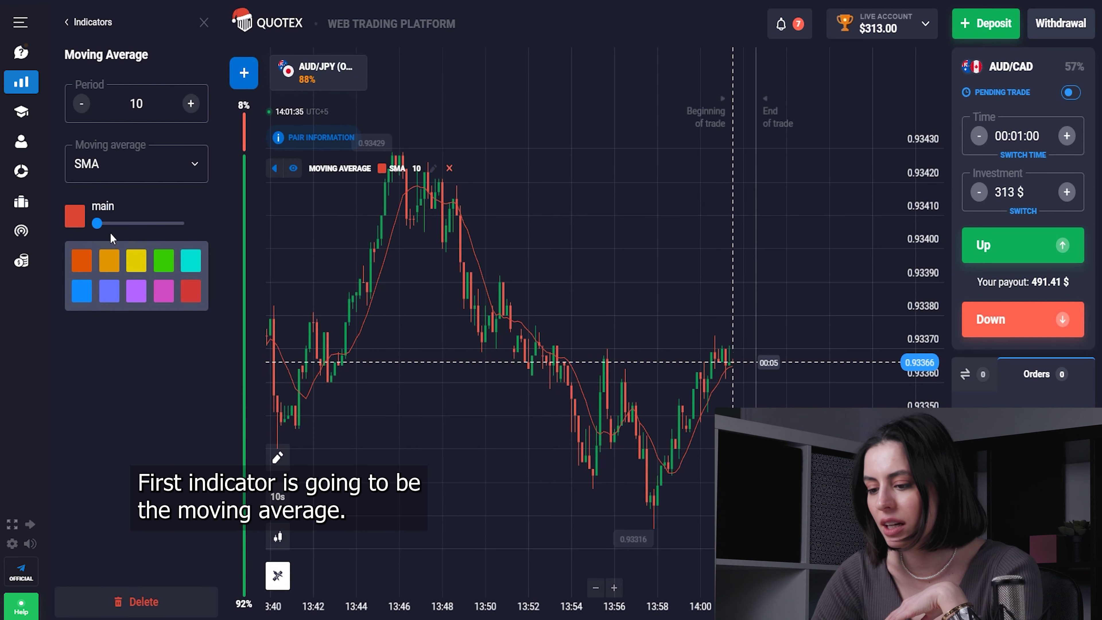
pyautogui.click(116, 170)
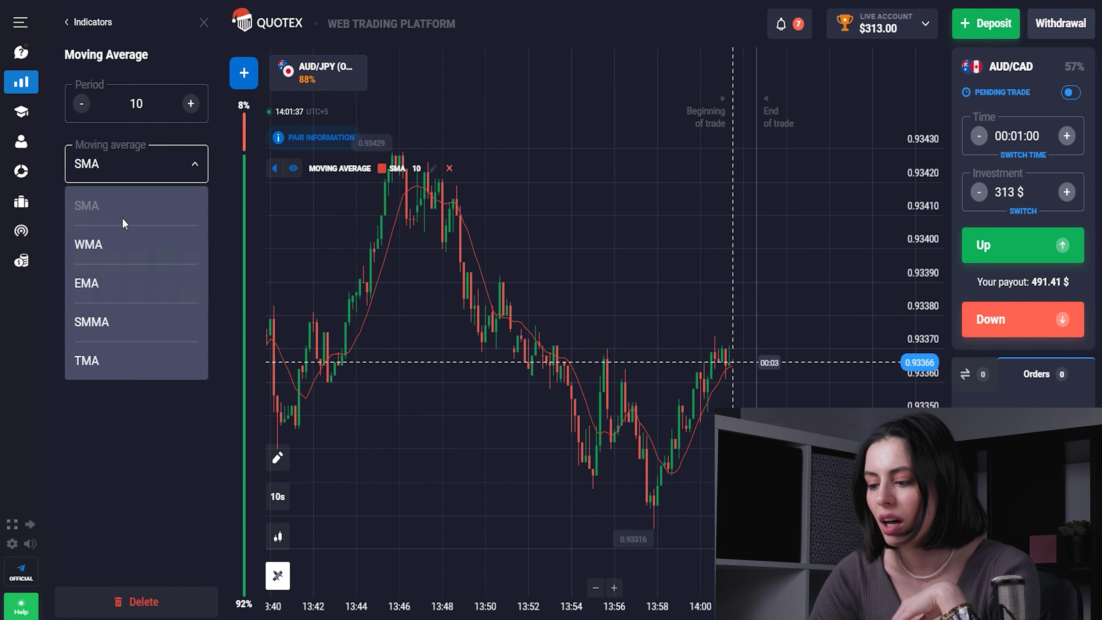
pyautogui.click(105, 287)
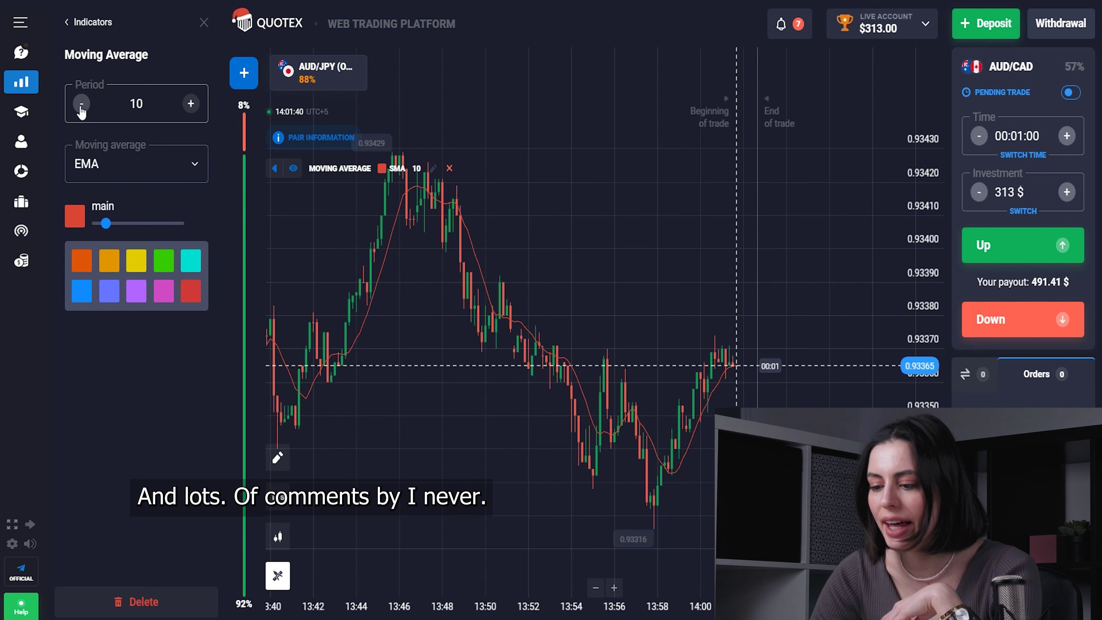
pyautogui.click(81, 105)
pyautogui.click(80, 104)
pyautogui.click(91, 24)
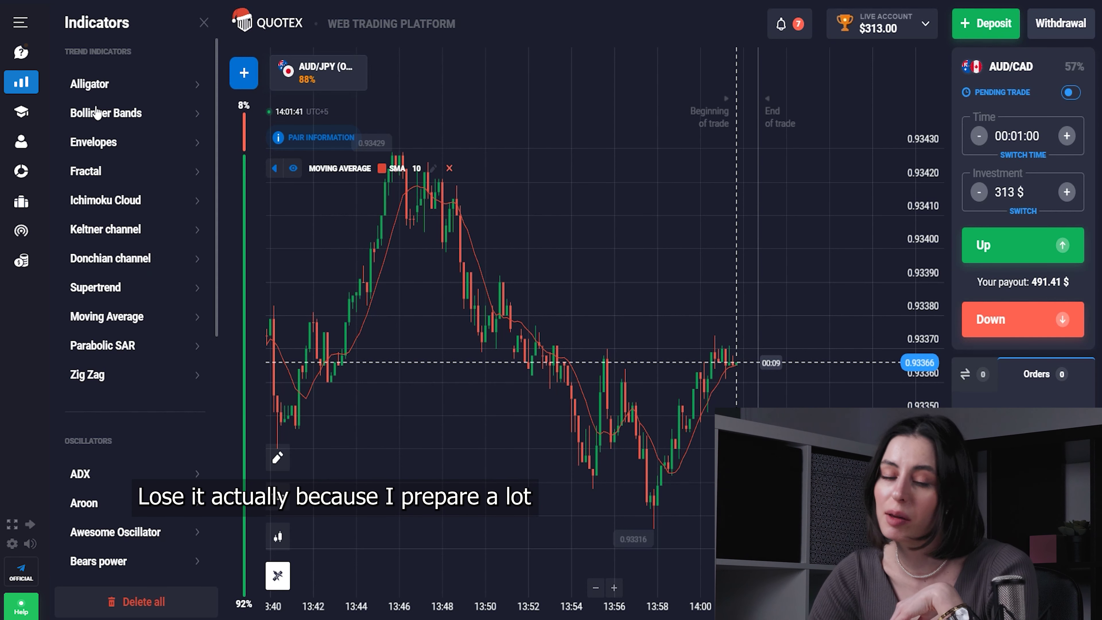
# Add a Bears power oscillator with period 7 and a slightly thicker line
pyautogui.scroll(-5, 143, 321)
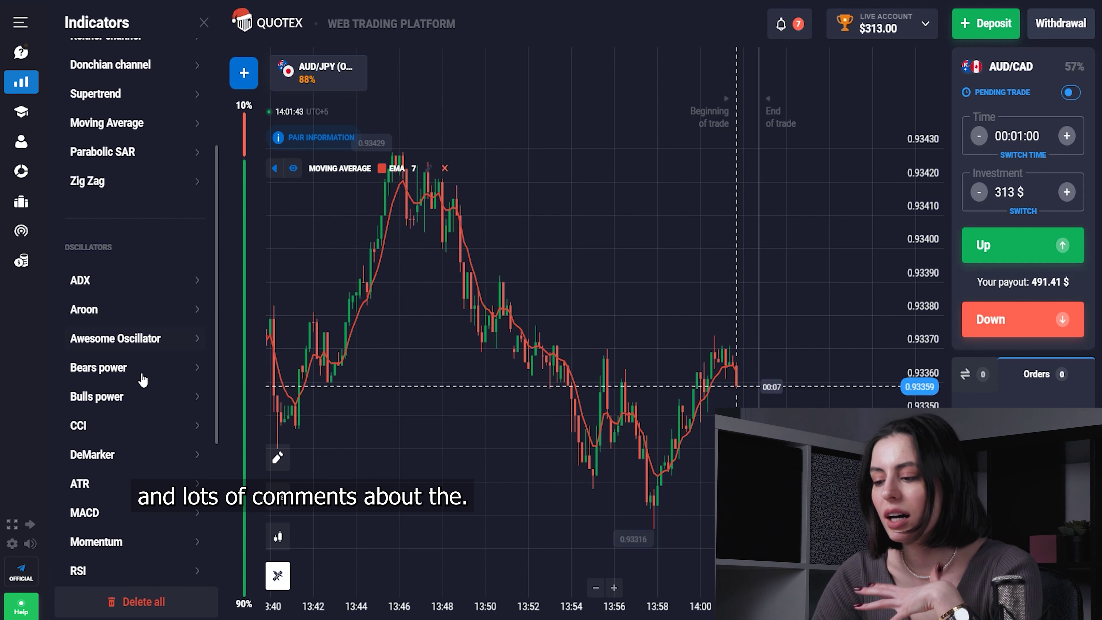
pyautogui.click(127, 374)
pyautogui.moveTo(96, 163); pyautogui.dragTo(106, 165)
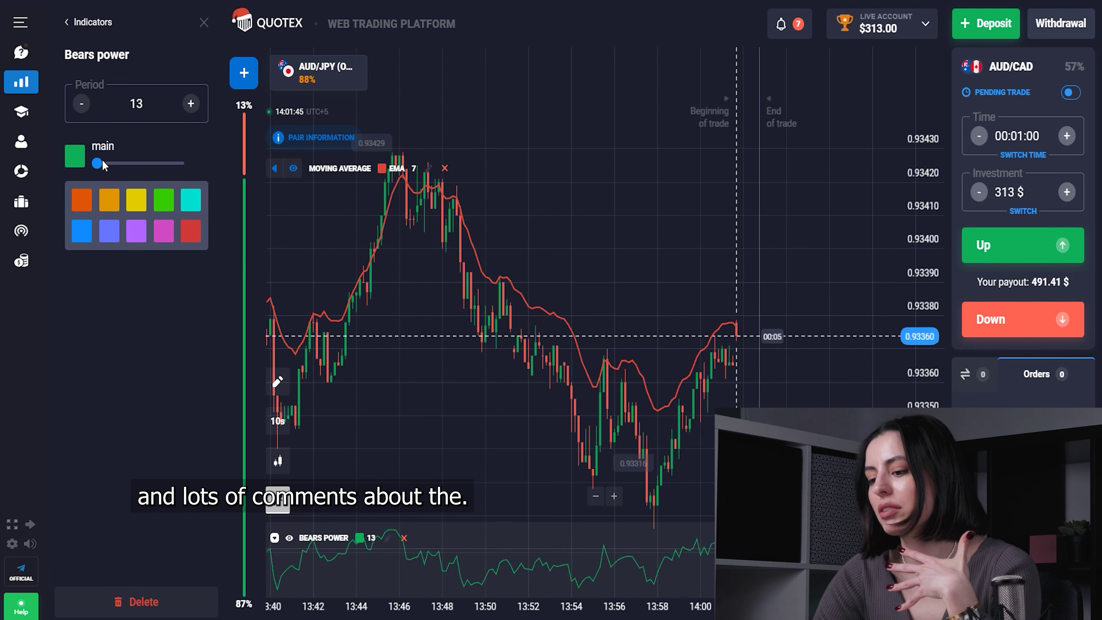
pyautogui.click(82, 107)
pyautogui.click(81, 107)
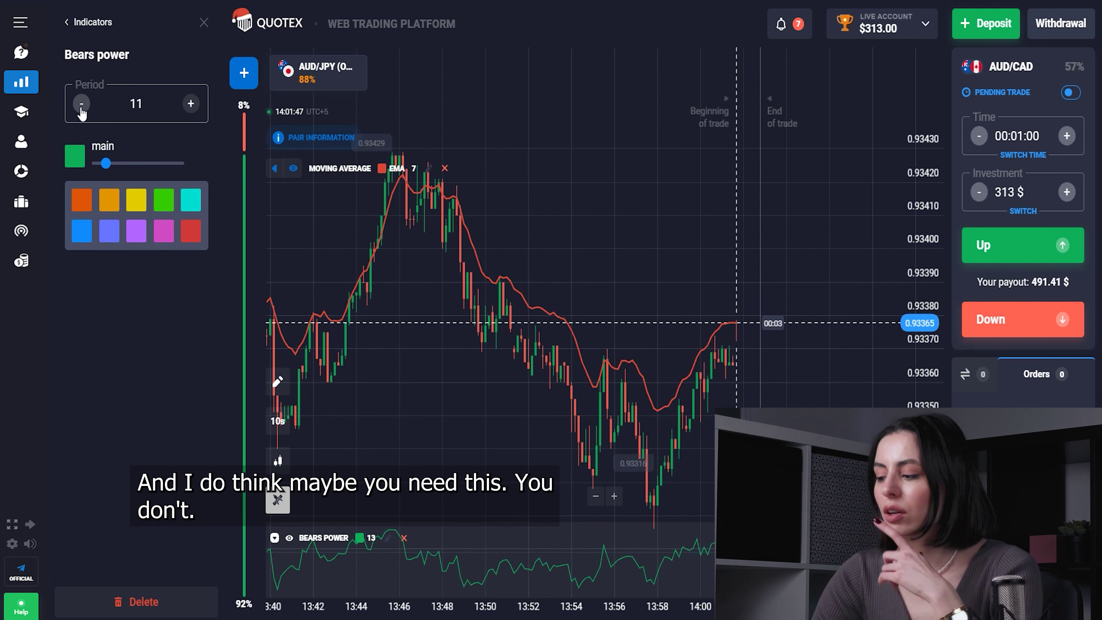
pyautogui.click(81, 106)
pyautogui.click(81, 106)
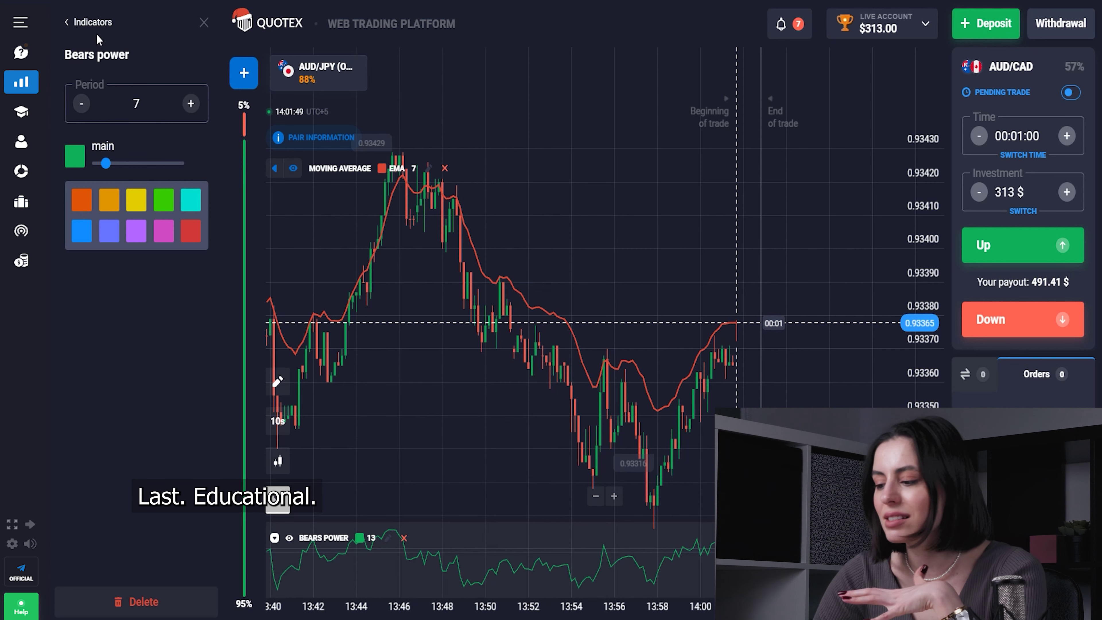
pyautogui.click(109, 22)
pyautogui.click(201, 23)
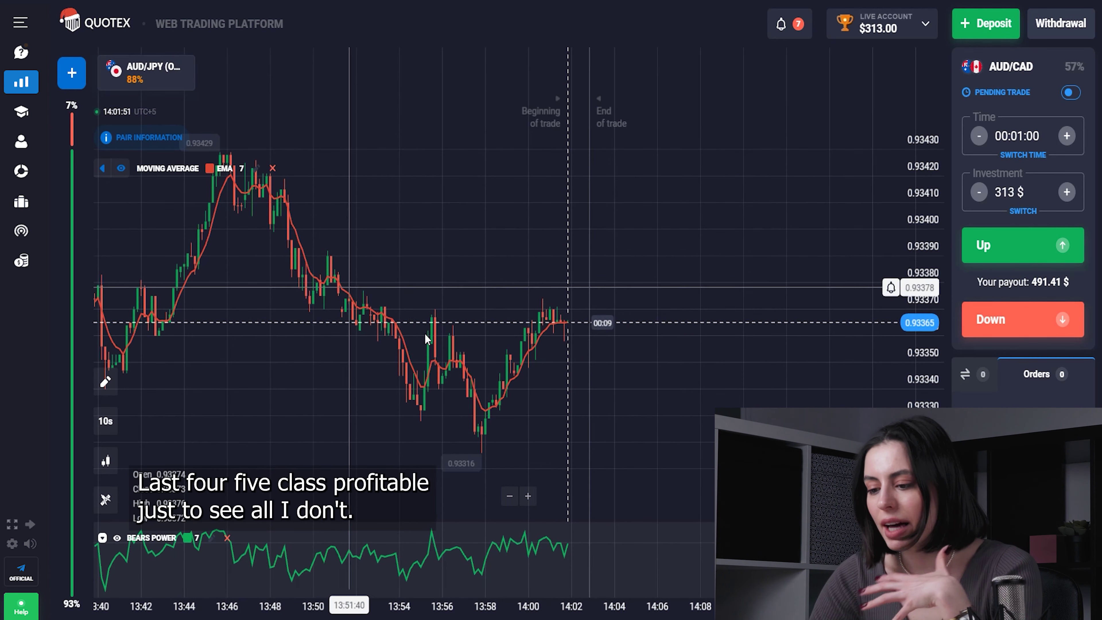
# Open charts for the CHF/JPY (OTC), GBP/JPY (OTC) and NZD/CAD (OTC) currency pairs
pyautogui.click(71, 73)
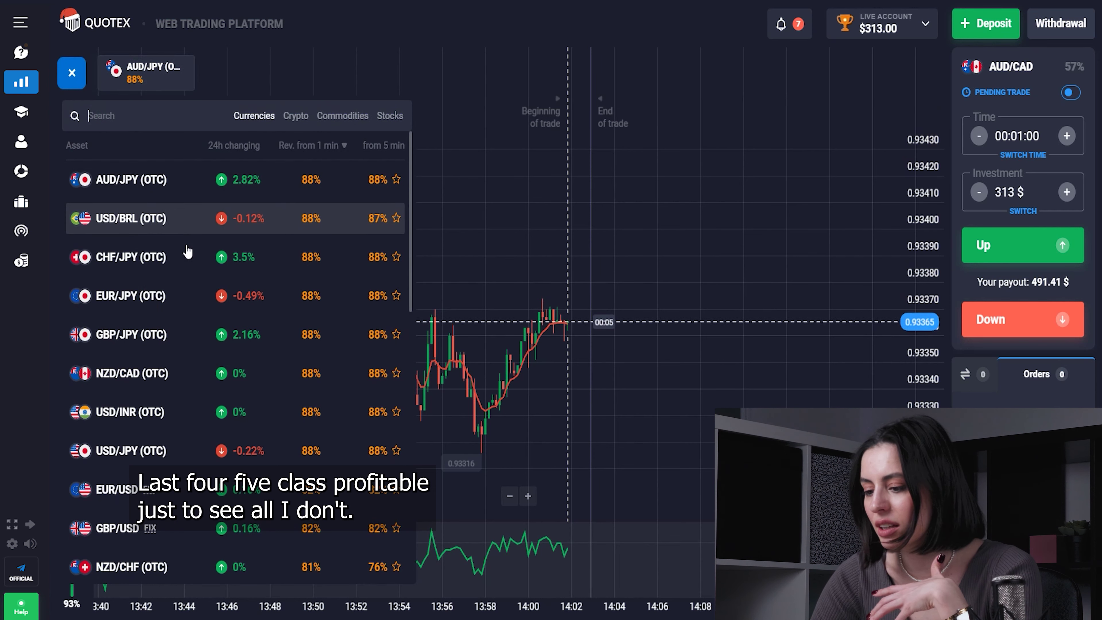
pyautogui.click(184, 270)
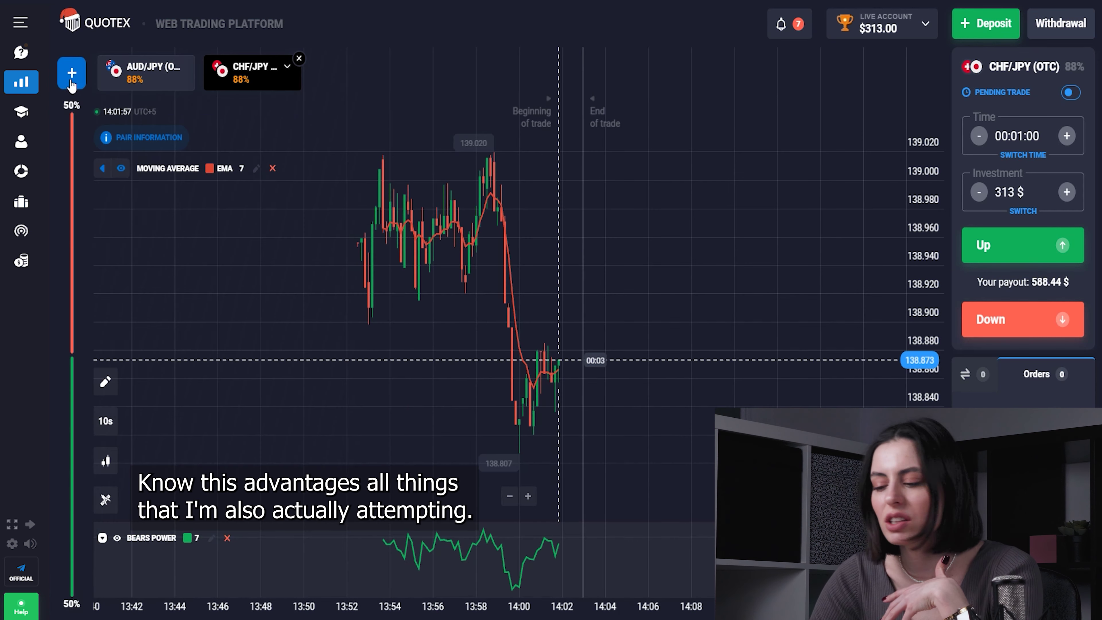
pyautogui.click(71, 73)
pyautogui.click(190, 346)
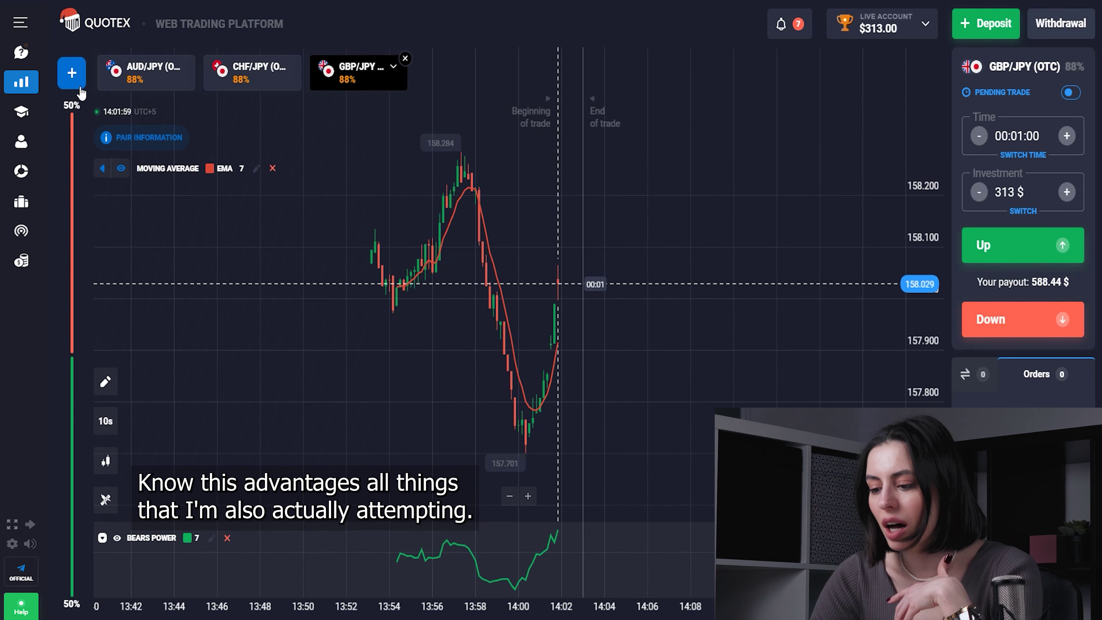
pyautogui.click(71, 73)
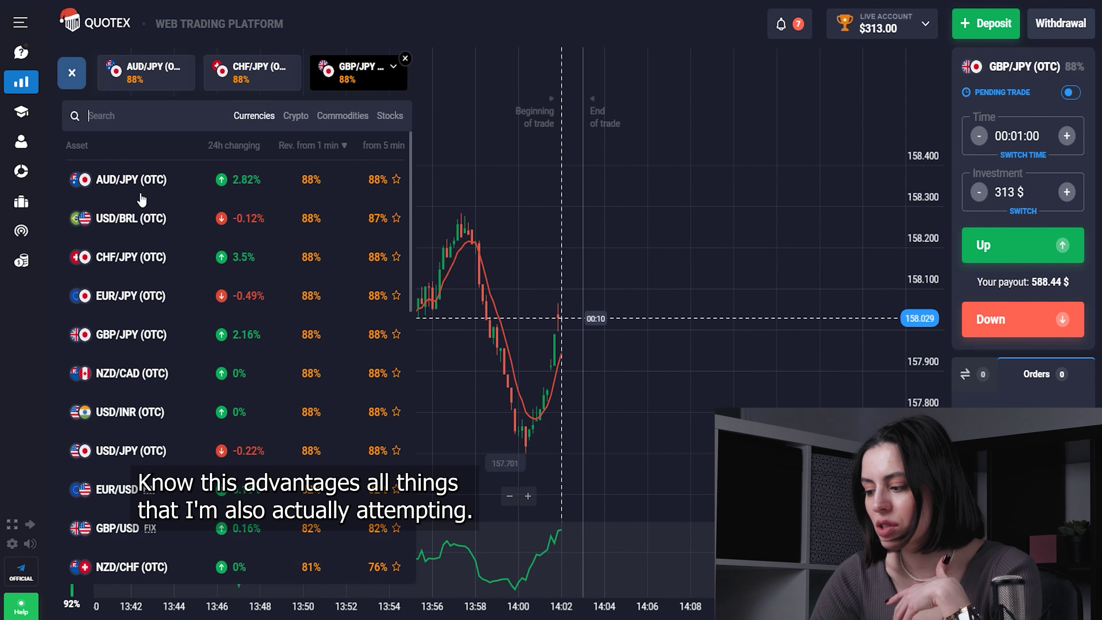
pyautogui.click(175, 372)
# Open additional charts for USD/INR (OTC), EUR/USD, GBP/USD and EUR/JPY (OTC)
pyautogui.click(82, 87)
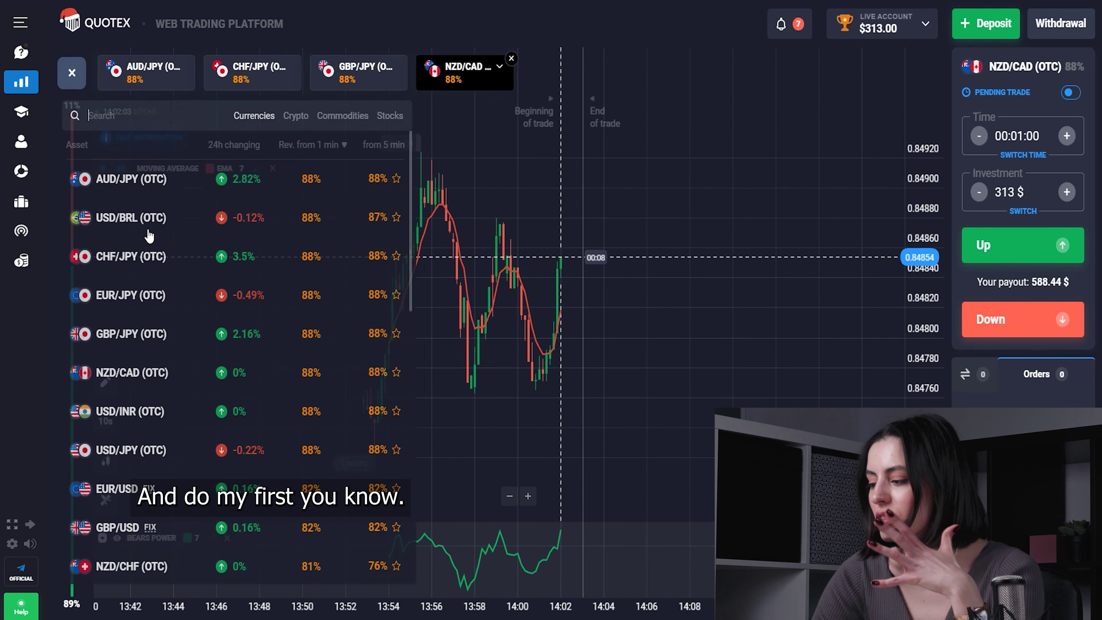
pyautogui.click(185, 411)
pyautogui.click(82, 89)
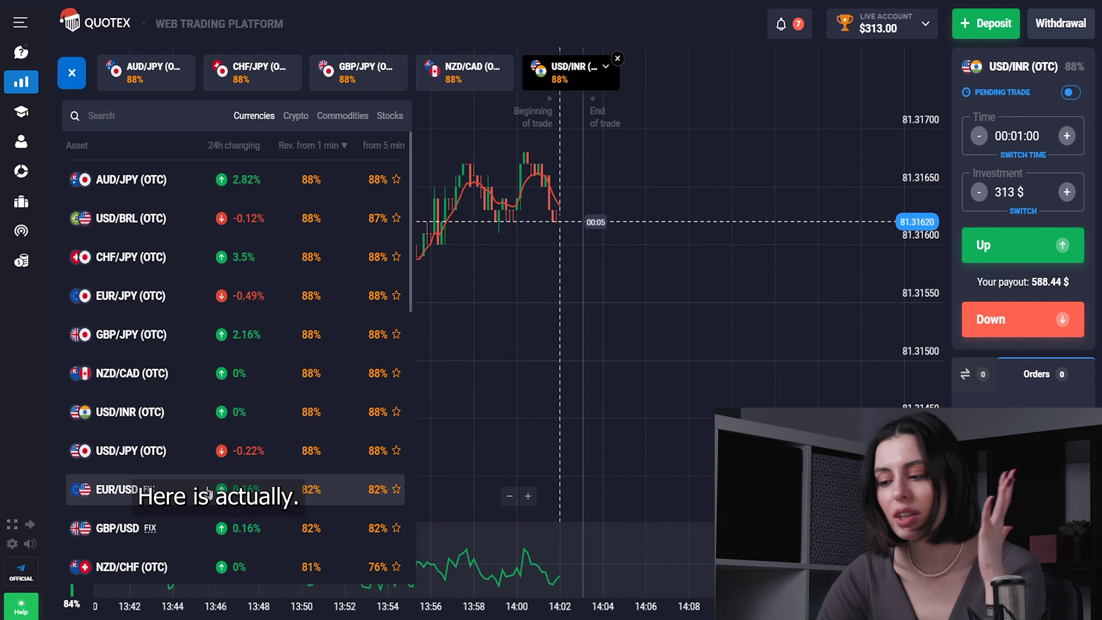
pyautogui.click(130, 488)
pyautogui.click(71, 73)
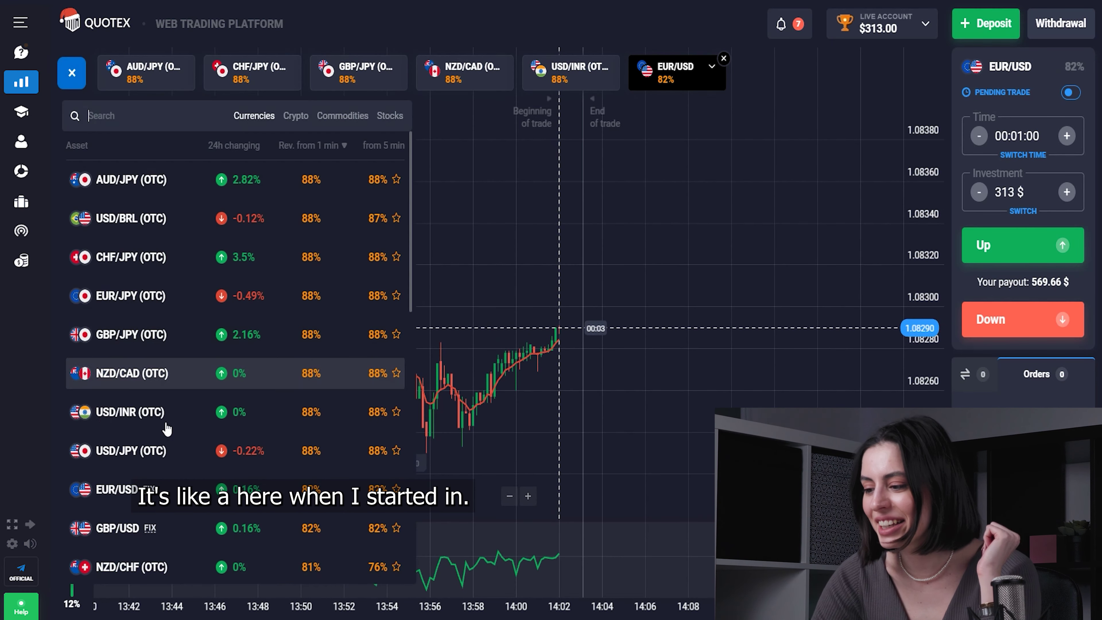
pyautogui.click(184, 525)
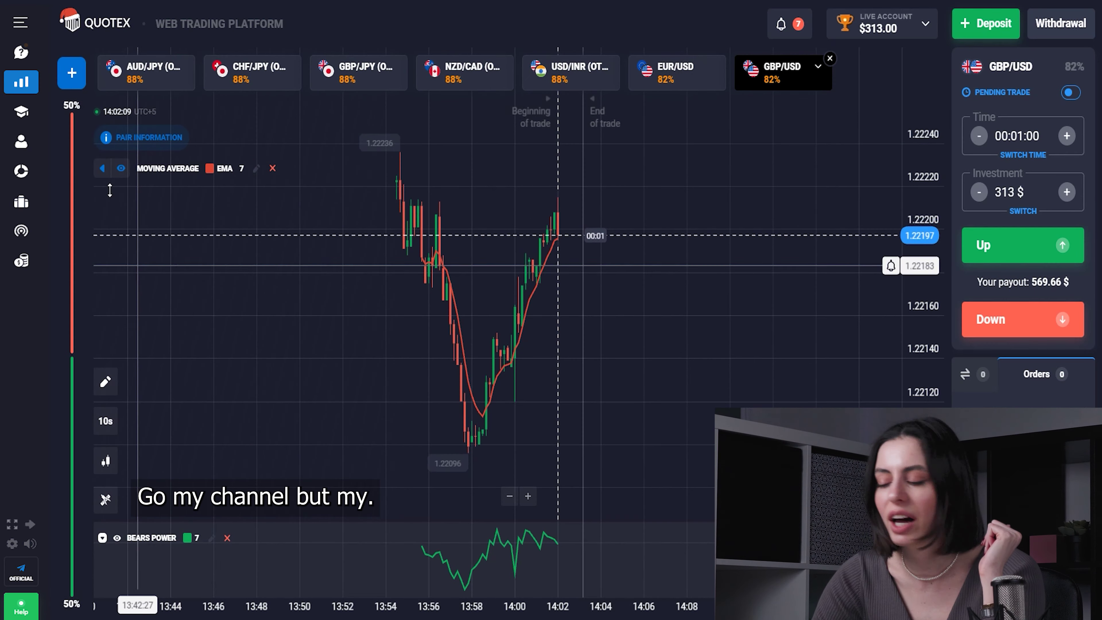
pyautogui.click(72, 72)
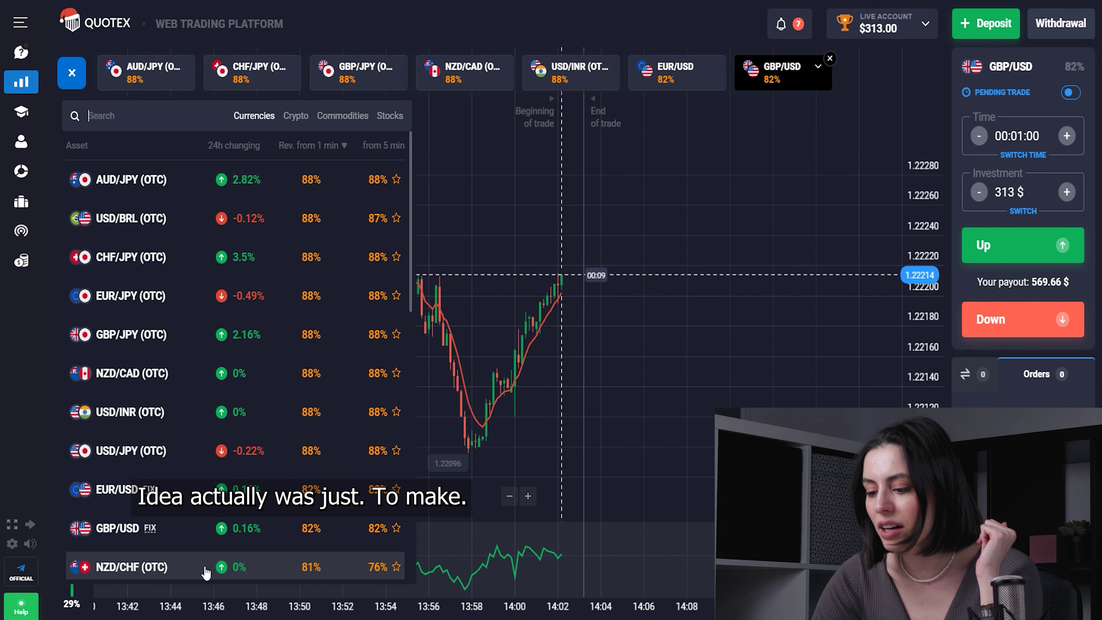
pyautogui.click(190, 298)
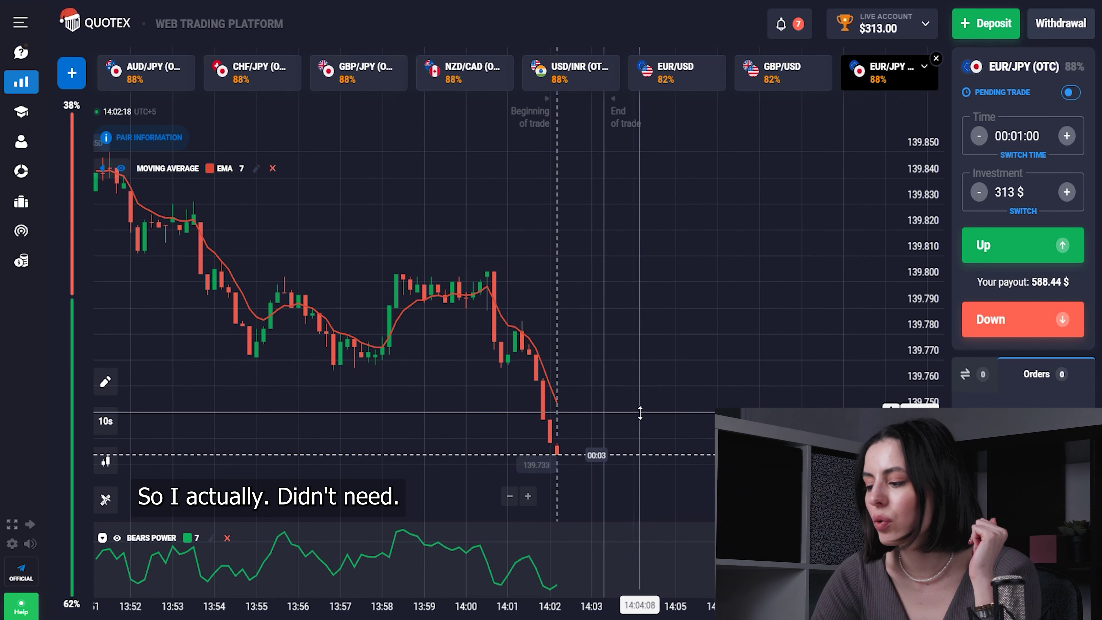
# Place a 1-minute Down trade of 313 $ on AUD/JPY (OTC)
pyautogui.scroll(2, 640, 413)
pyautogui.scroll(1, 640, 413)
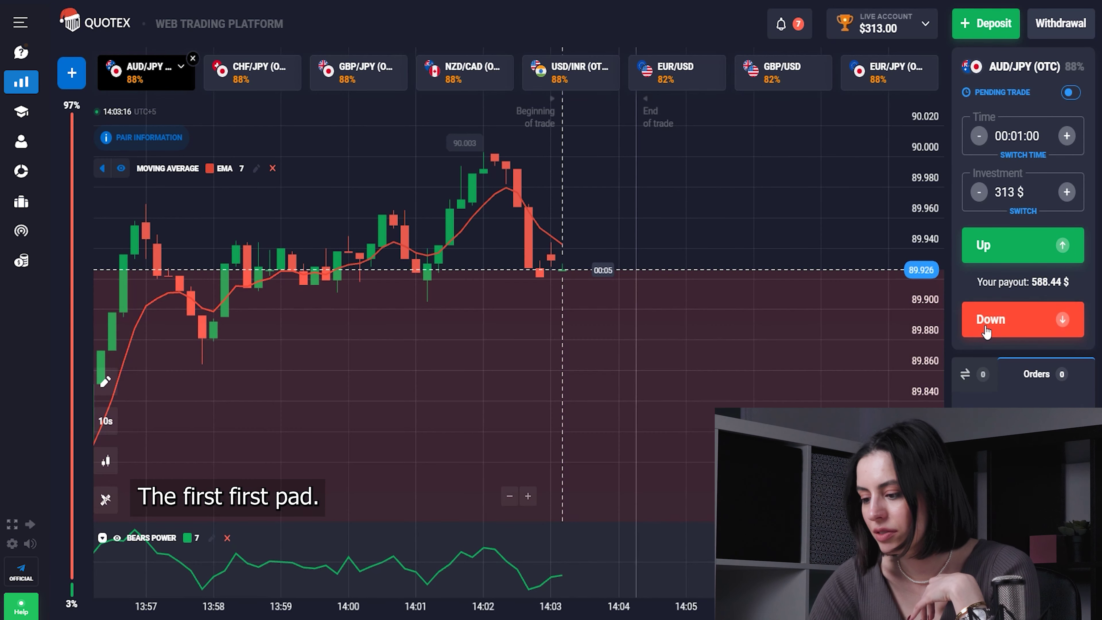
pyautogui.click(986, 331)
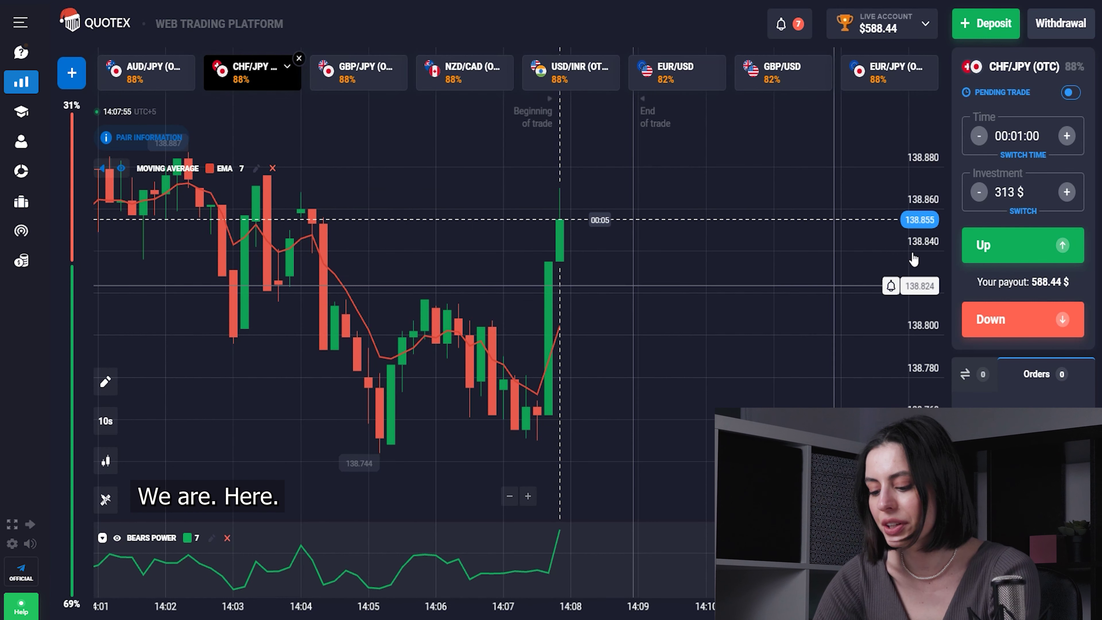
# Set the investment to 500 $ and place a 1-minute Up trade on CHF/JPY (OTC)
pyautogui.click(1013, 184)
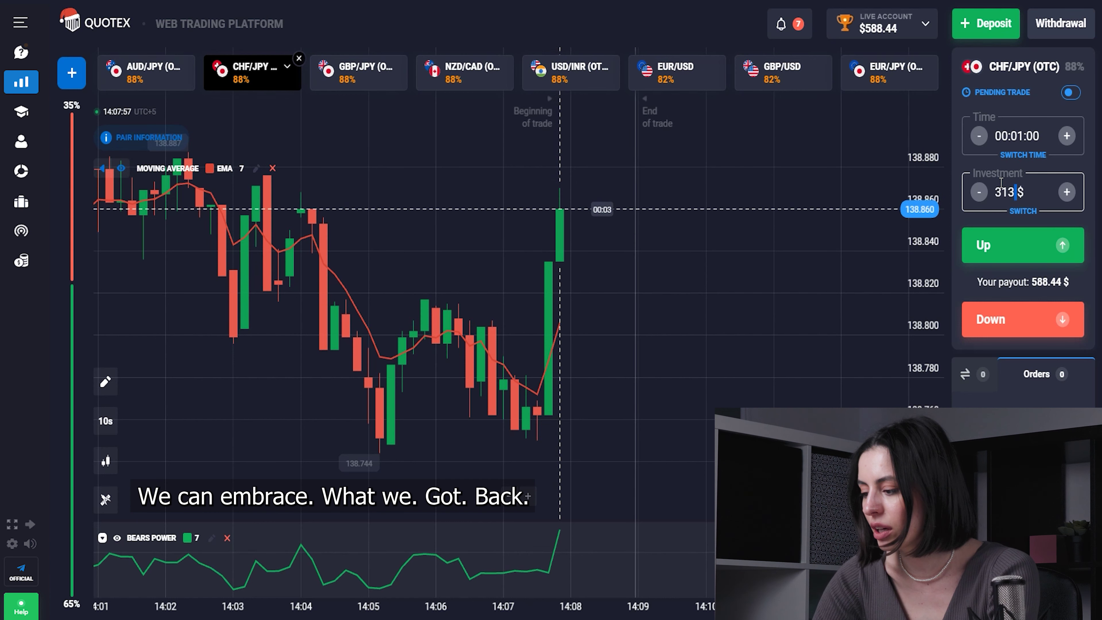
pyautogui.hotkey('ctrl', 'a')
pyautogui.write('500')
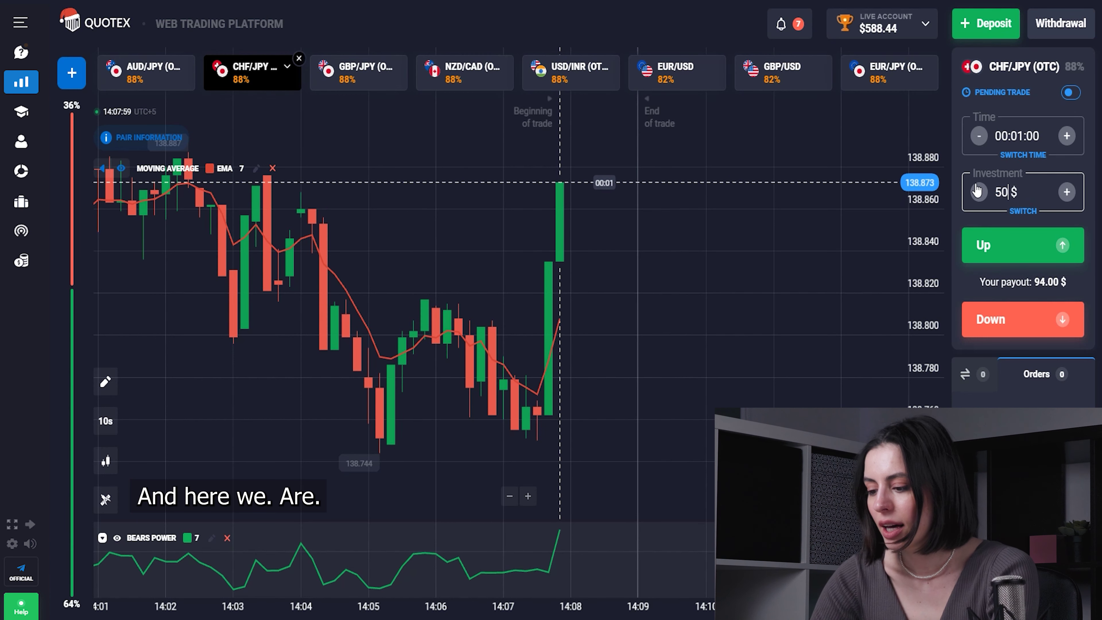
pyautogui.click(1017, 250)
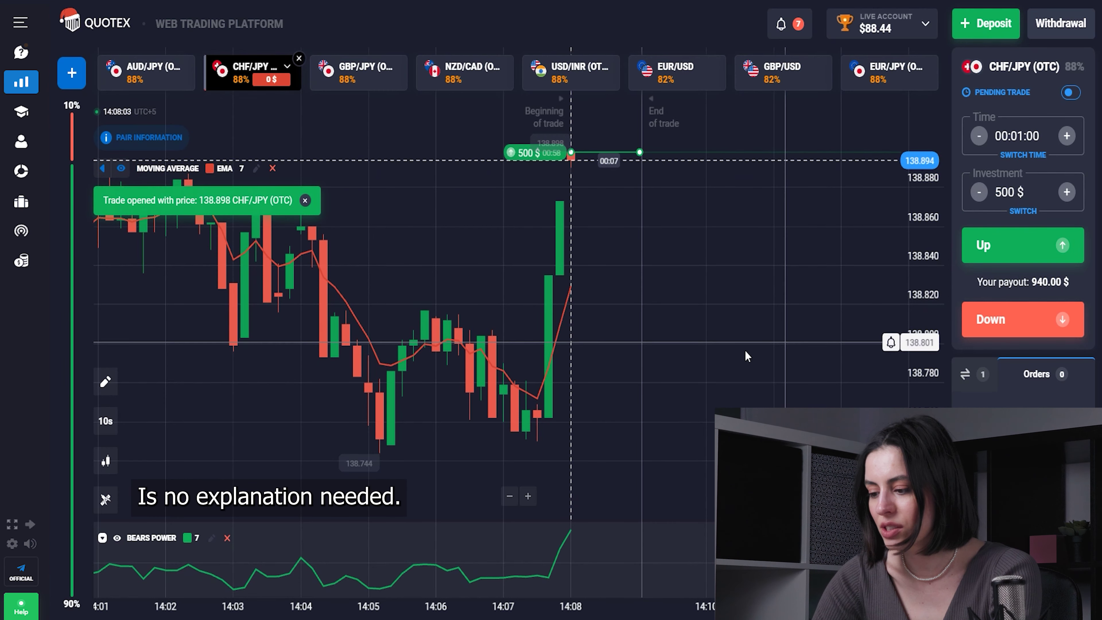
pyautogui.scroll(-3, 706, 355)
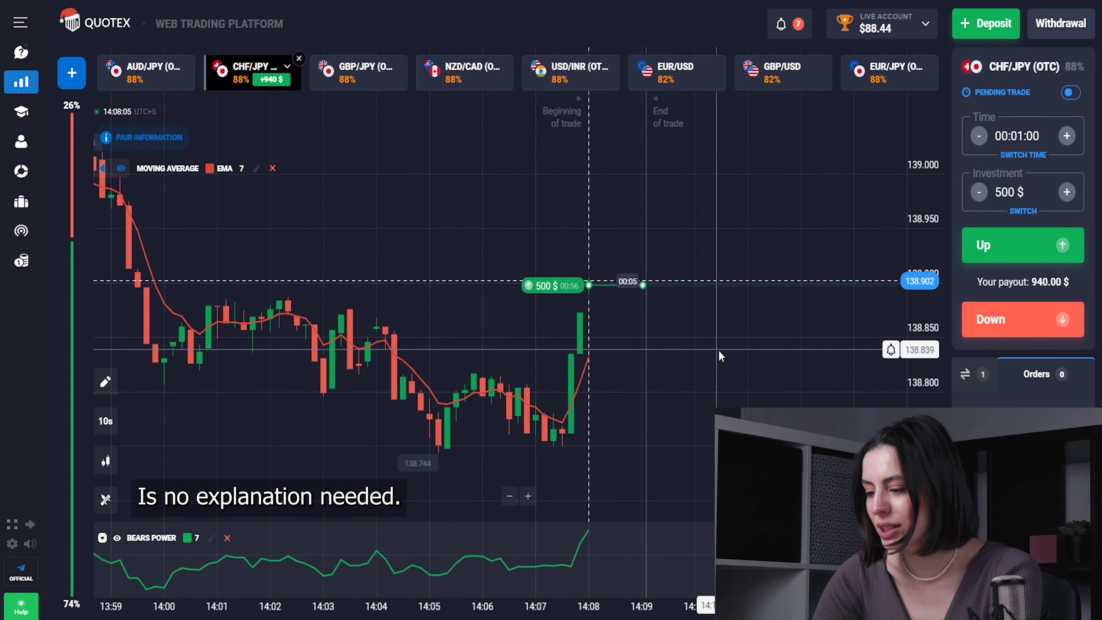
pyautogui.scroll(3, 737, 350)
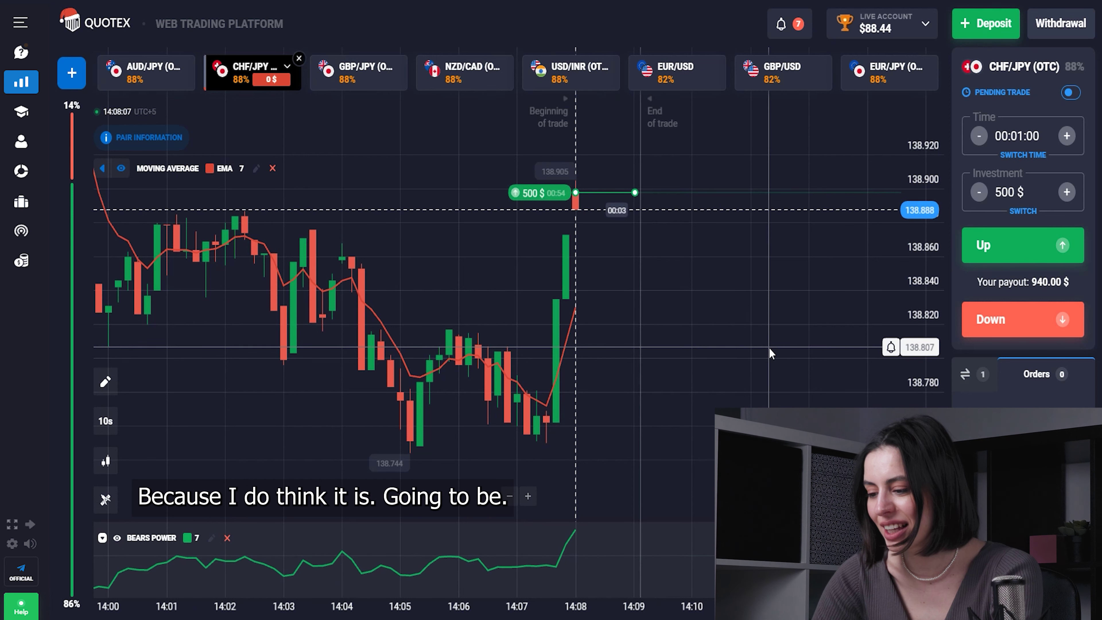
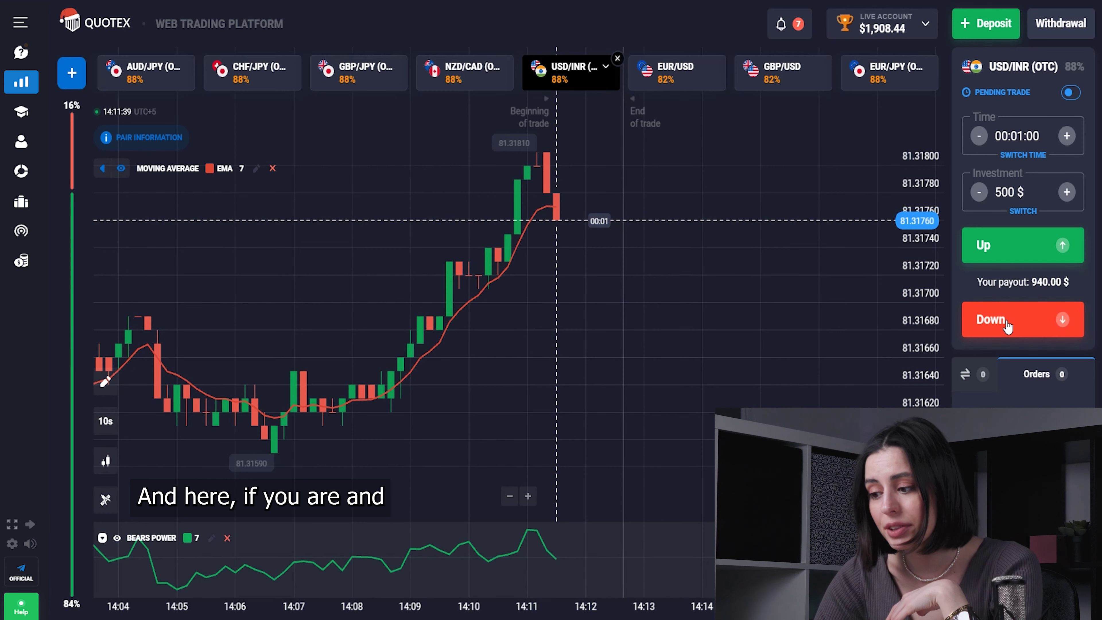
# Place three 1-minute Down trades of 500 $ each on USD/INR (OTC)
pyautogui.click(1006, 326)
pyautogui.click(1005, 326)
pyautogui.click(1006, 325)
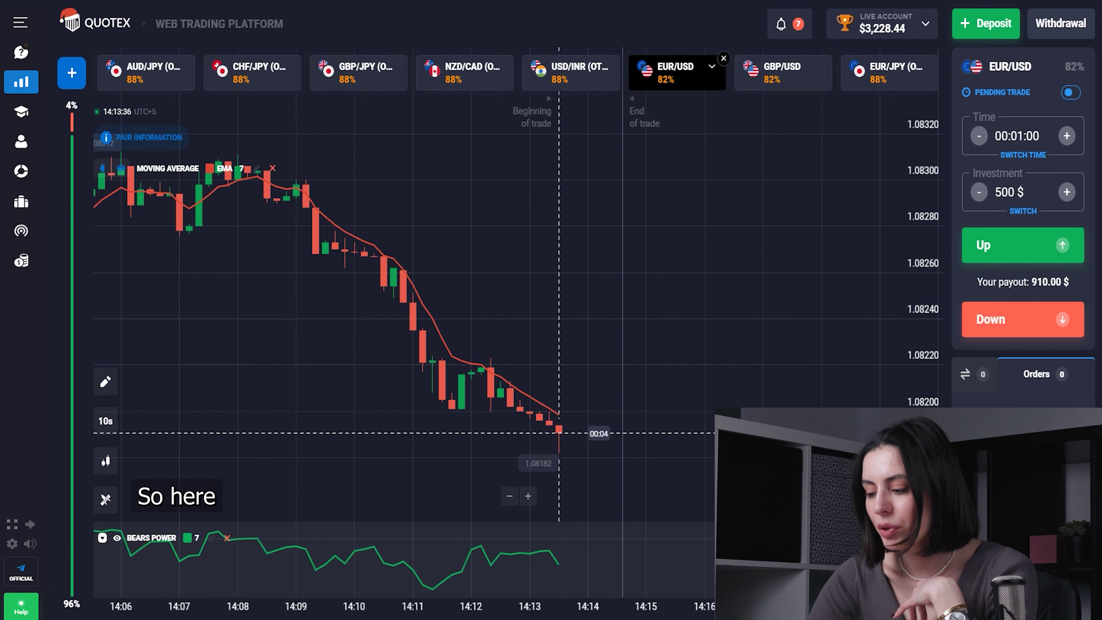
# Set the investment to 1,000 $ and place three 1-minute Down trades on EUR/USD
pyautogui.doubleClick(998, 192)
pyautogui.write('1000')
pyautogui.click(1007, 321)
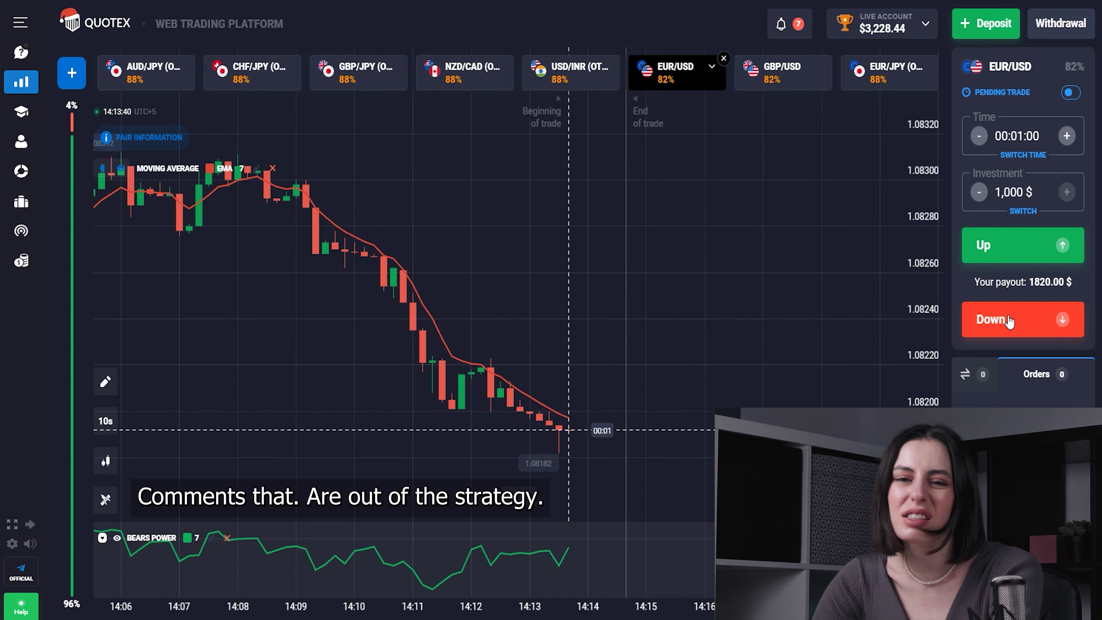
pyautogui.click(1007, 321)
pyautogui.click(1008, 322)
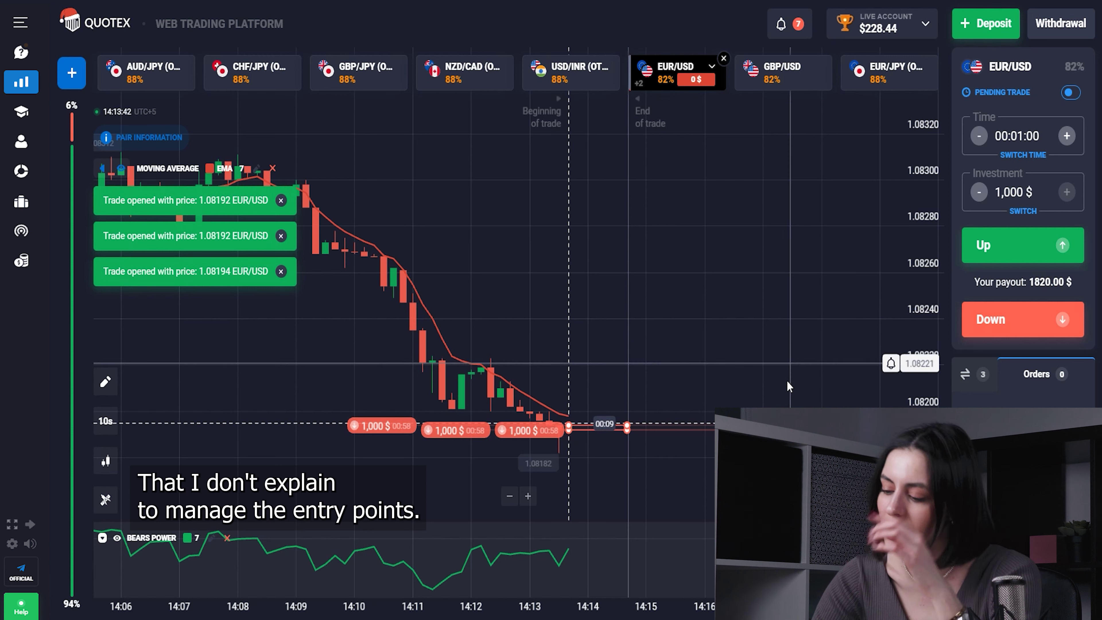